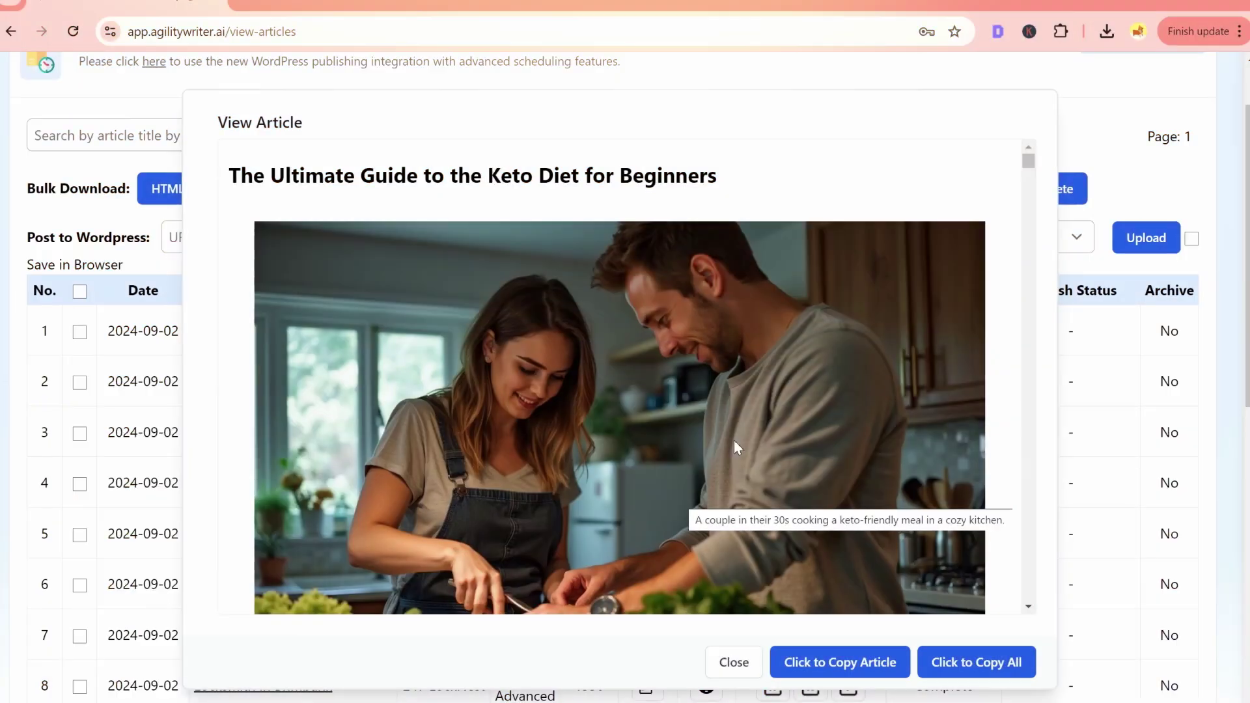
- Scroll down through the Topical Map Helper new topic form
scroll(733, 440, "down", 4)
scroll(734, 440, "down", 15)
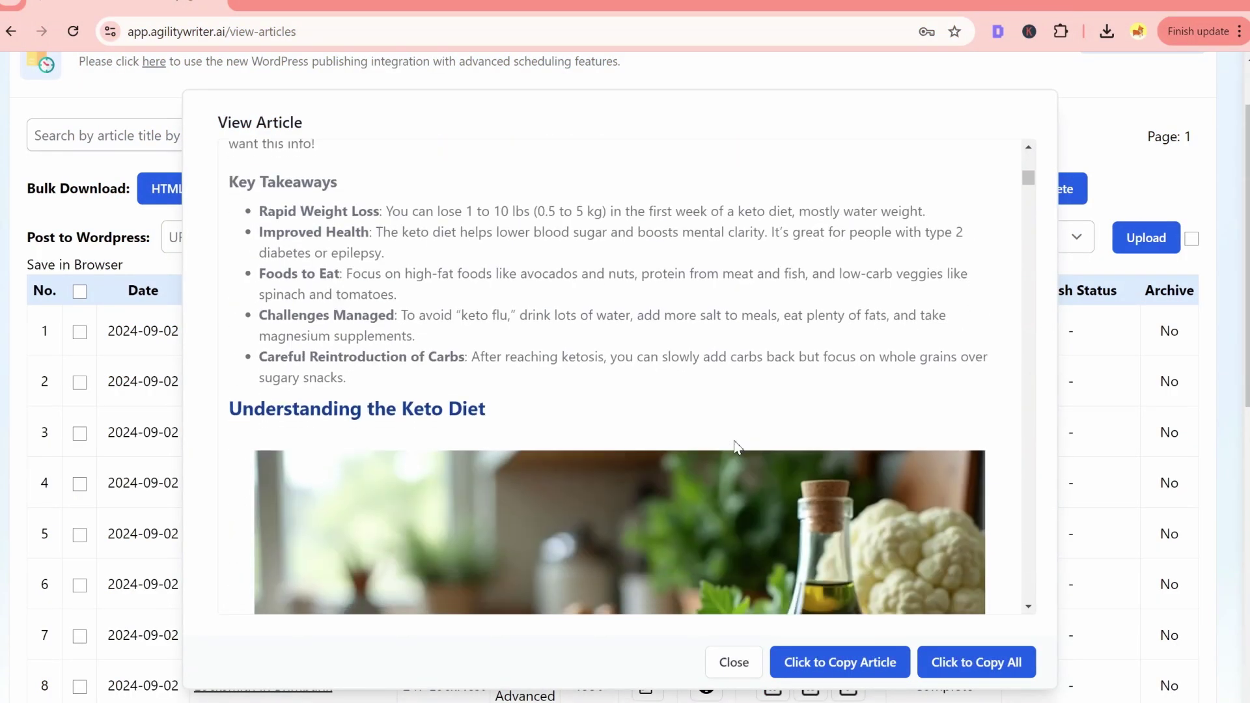
scroll(738, 448, "down", 15)
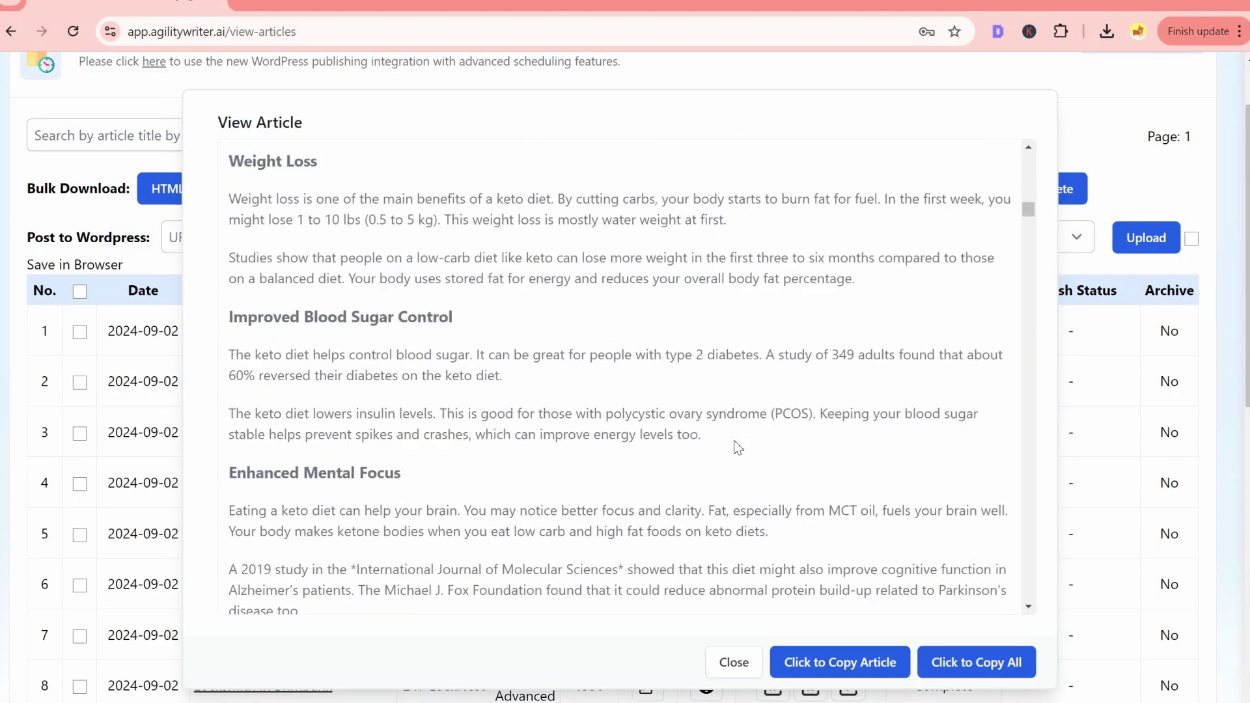
scroll(738, 448, "down", 5)
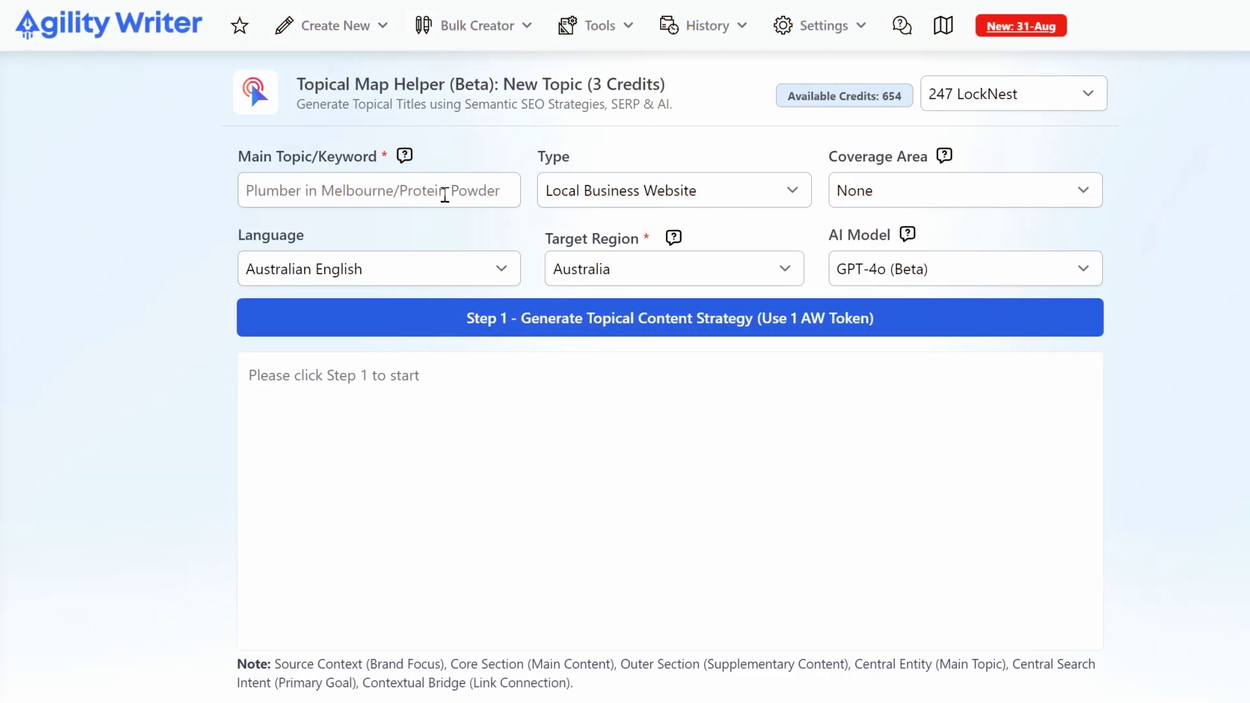
- Enter 'Keto Diet' as the main topic and adjust the site type and coverage area choices
left_click(444, 195)
type("Ke")
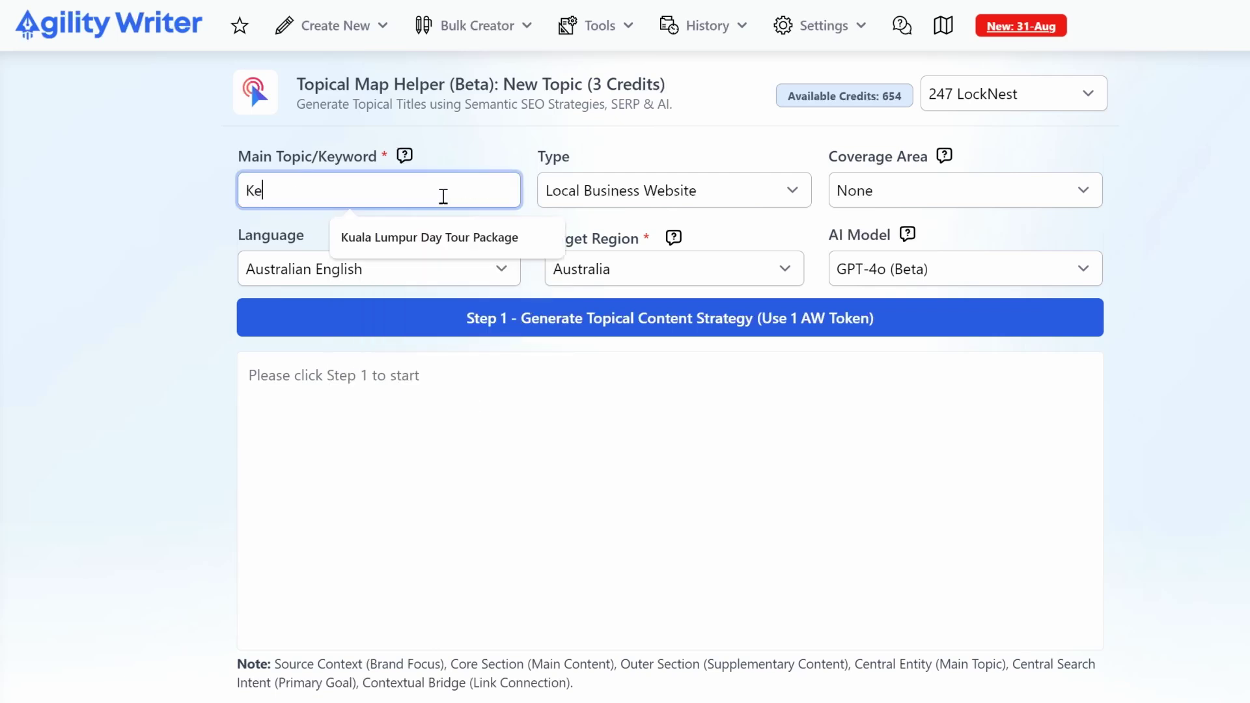
type("to Diet")
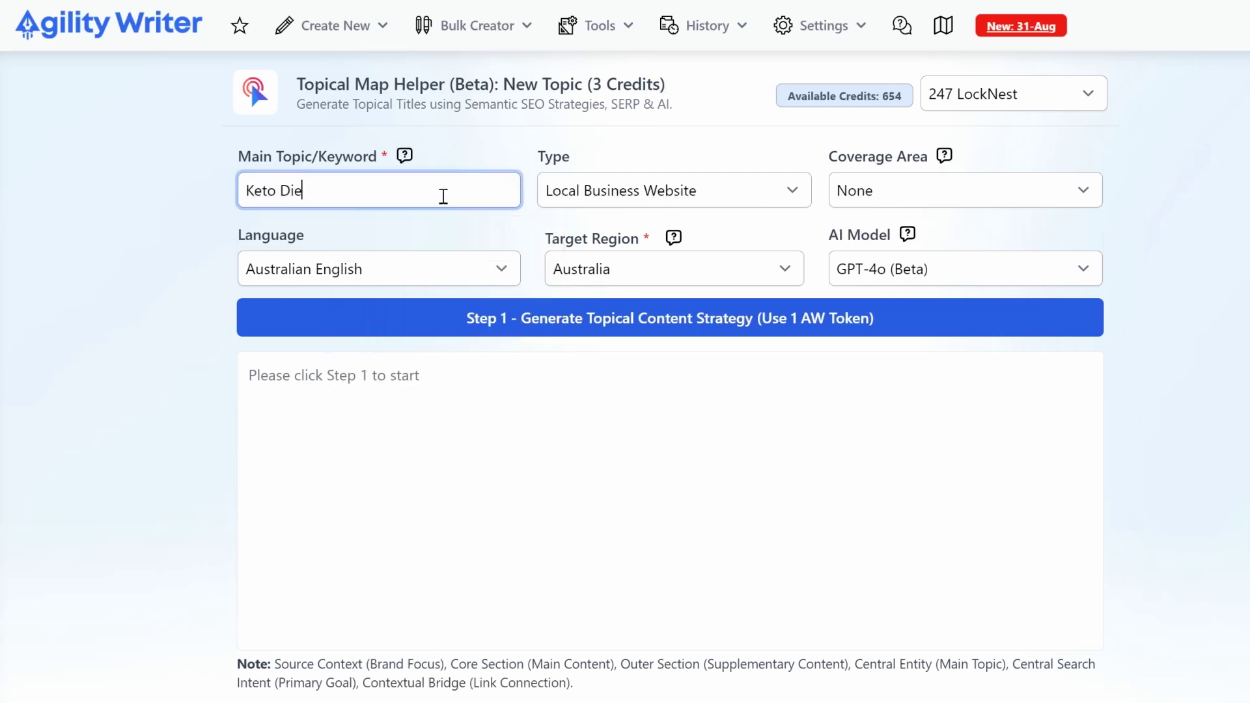
left_click(689, 177)
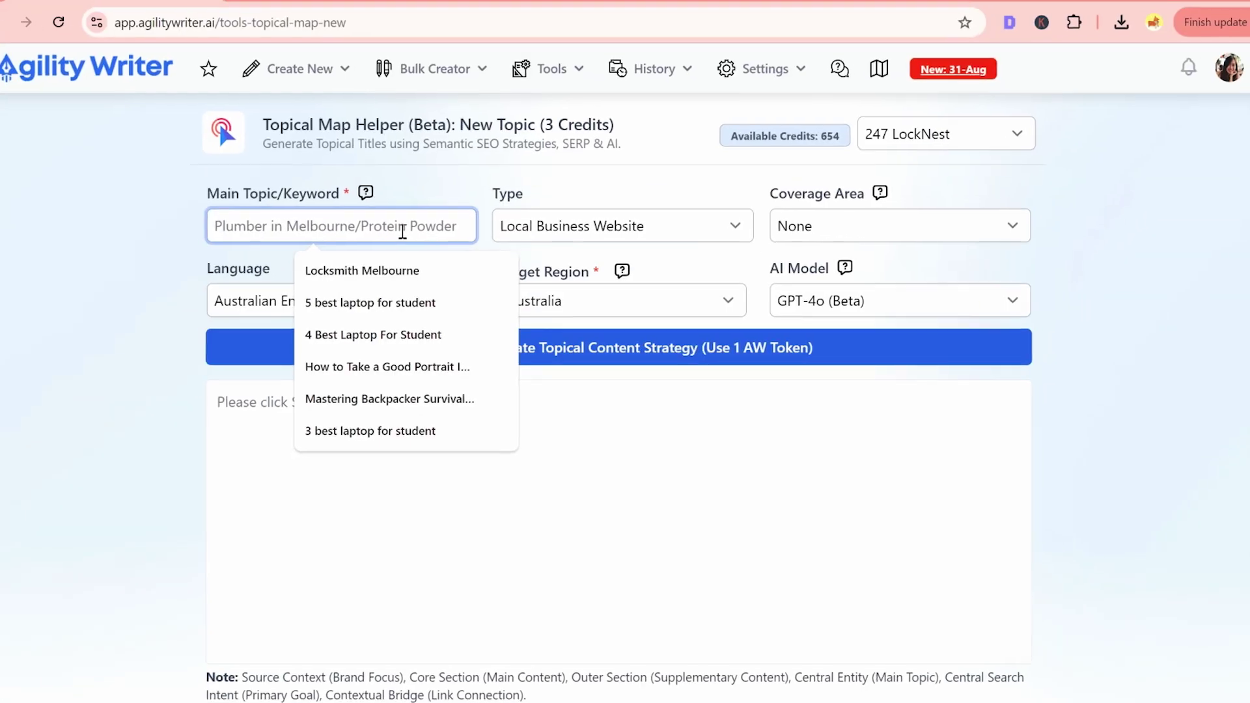
type("Keto Diet")
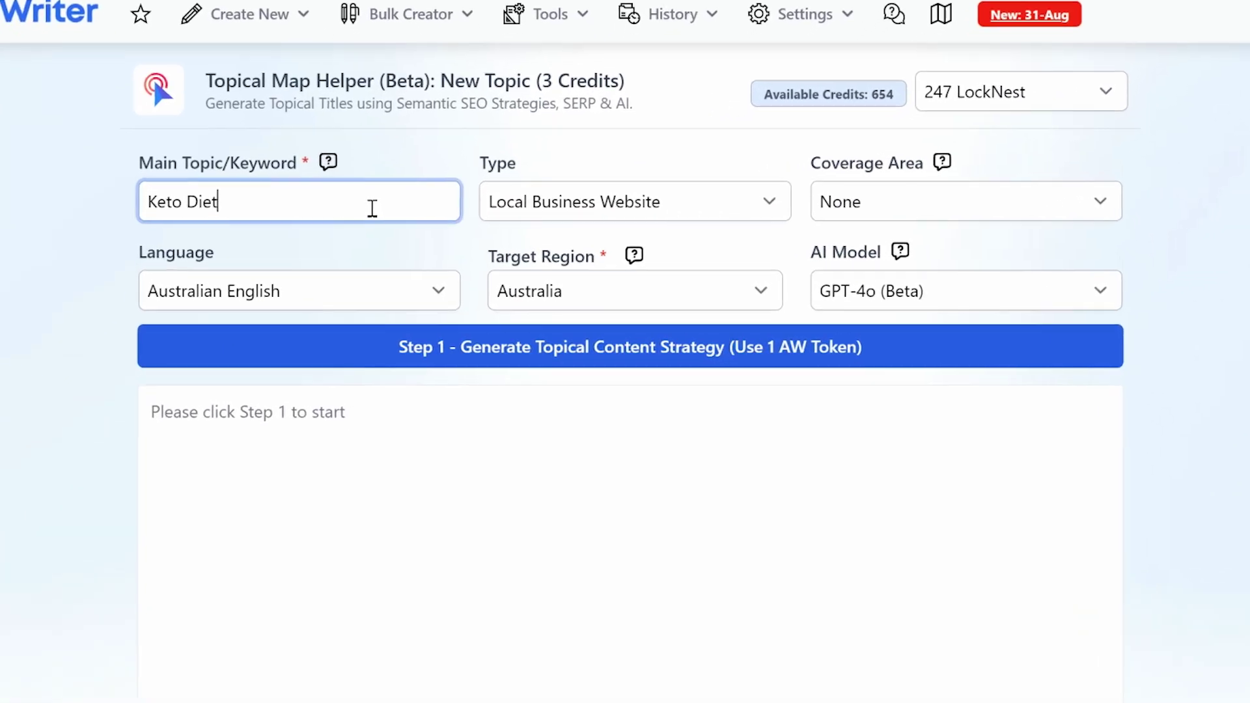
left_click(641, 207)
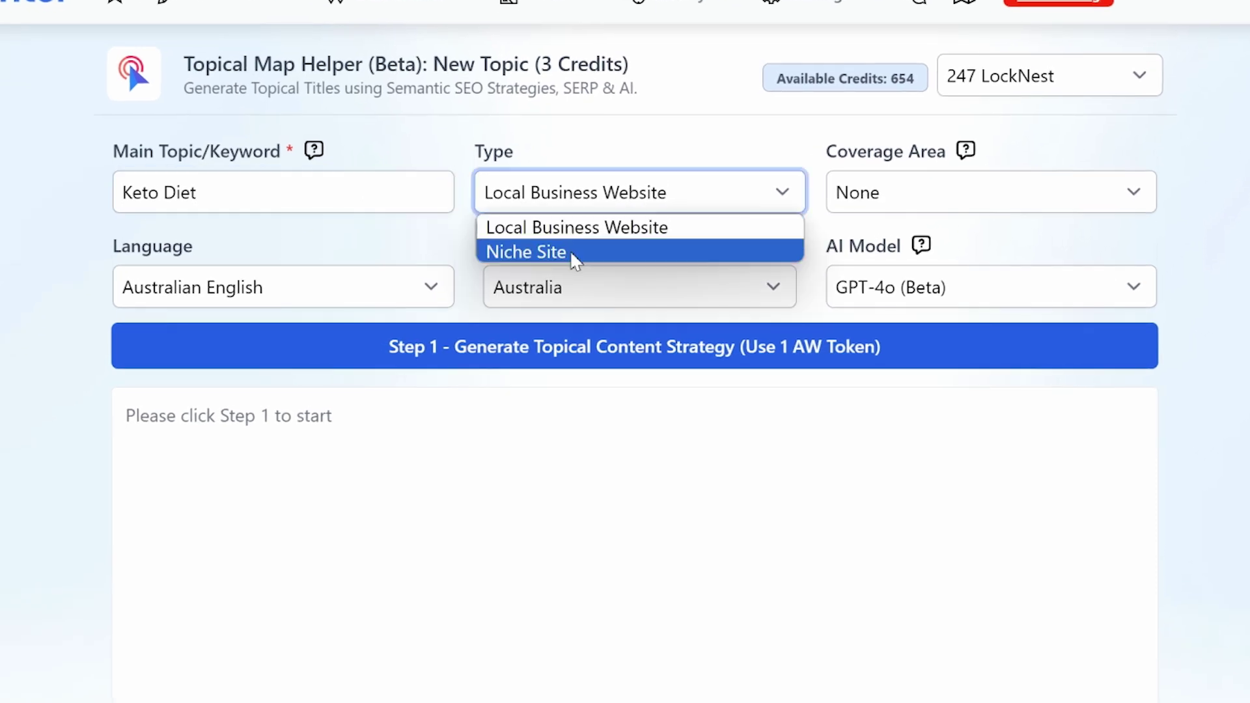
left_click(576, 254)
left_click(645, 203)
left_click(619, 228)
left_click(866, 207)
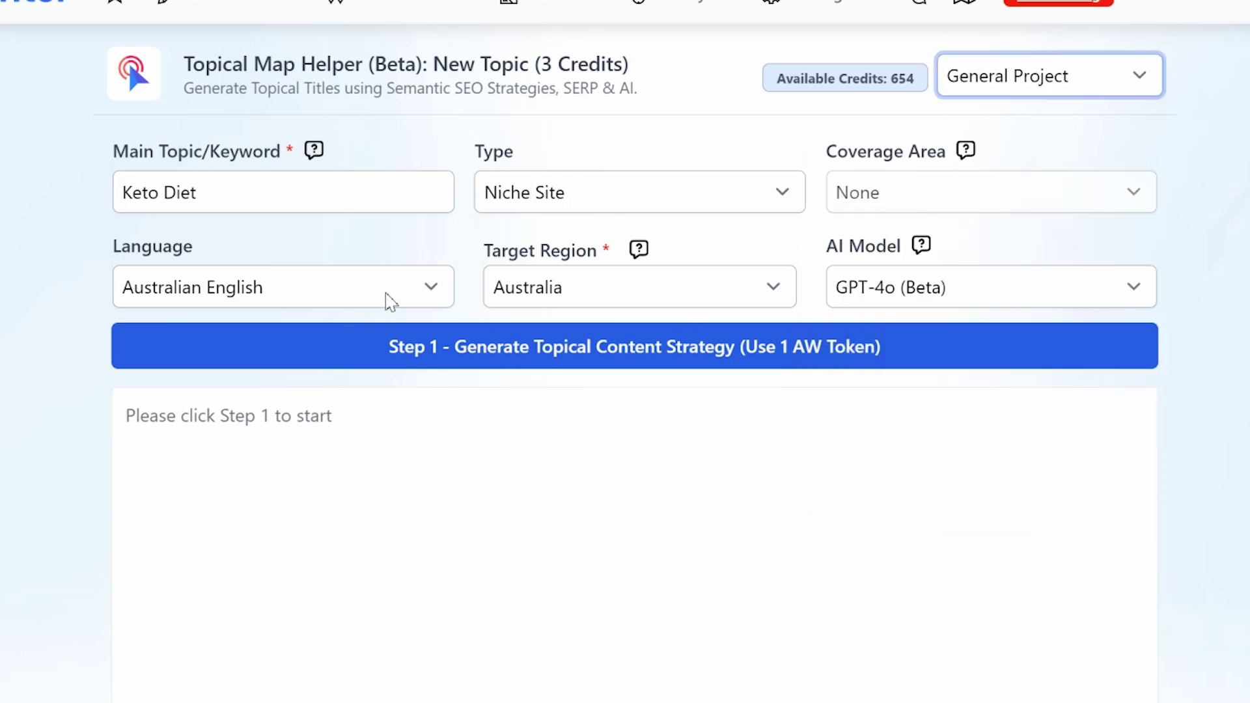
- Choose American English, USA and GPT-4o (Beta), then generate the topical content strategy
left_click(385, 294)
left_click(298, 325)
left_click(575, 299)
scroll(707, 516, "down", 5)
scroll(706, 516, "down", 5)
left_click(651, 567)
left_click(985, 300)
left_click(982, 290)
left_click(756, 357)
left_click(673, 360)
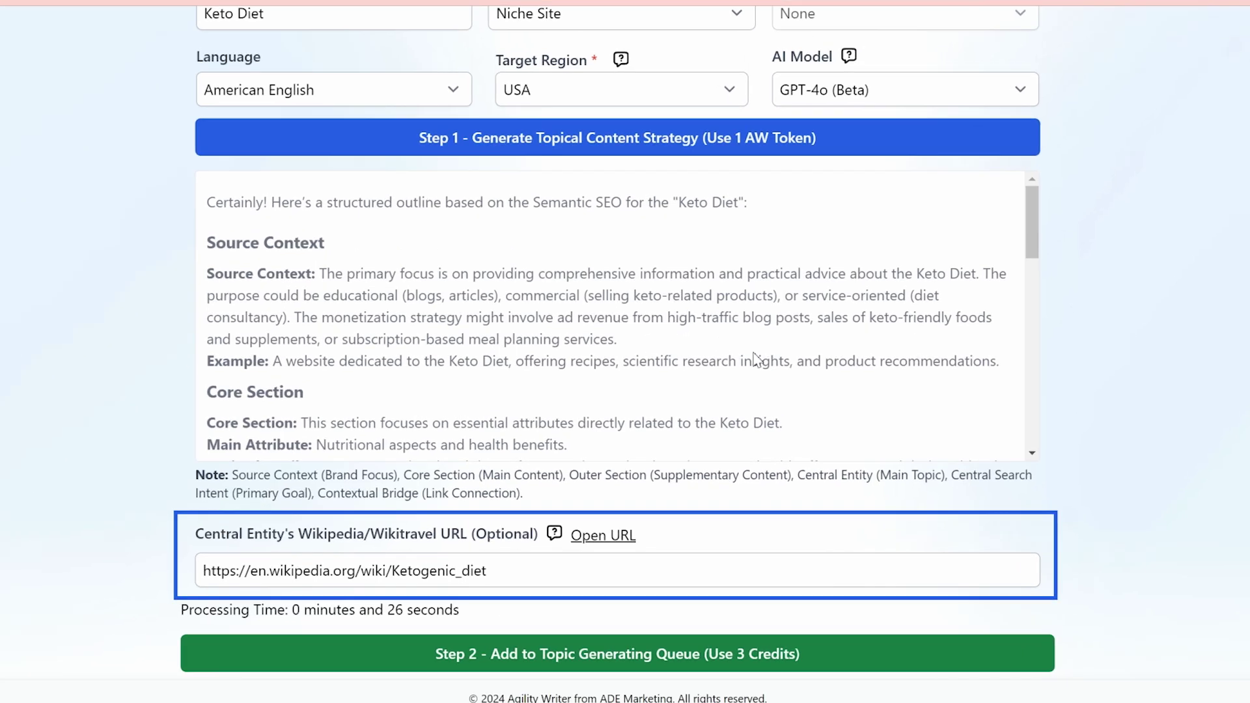
- Scroll to the strategy's end and open the suggested Ketogenic diet Wikipedia URL
scroll(745, 378, "down", 15)
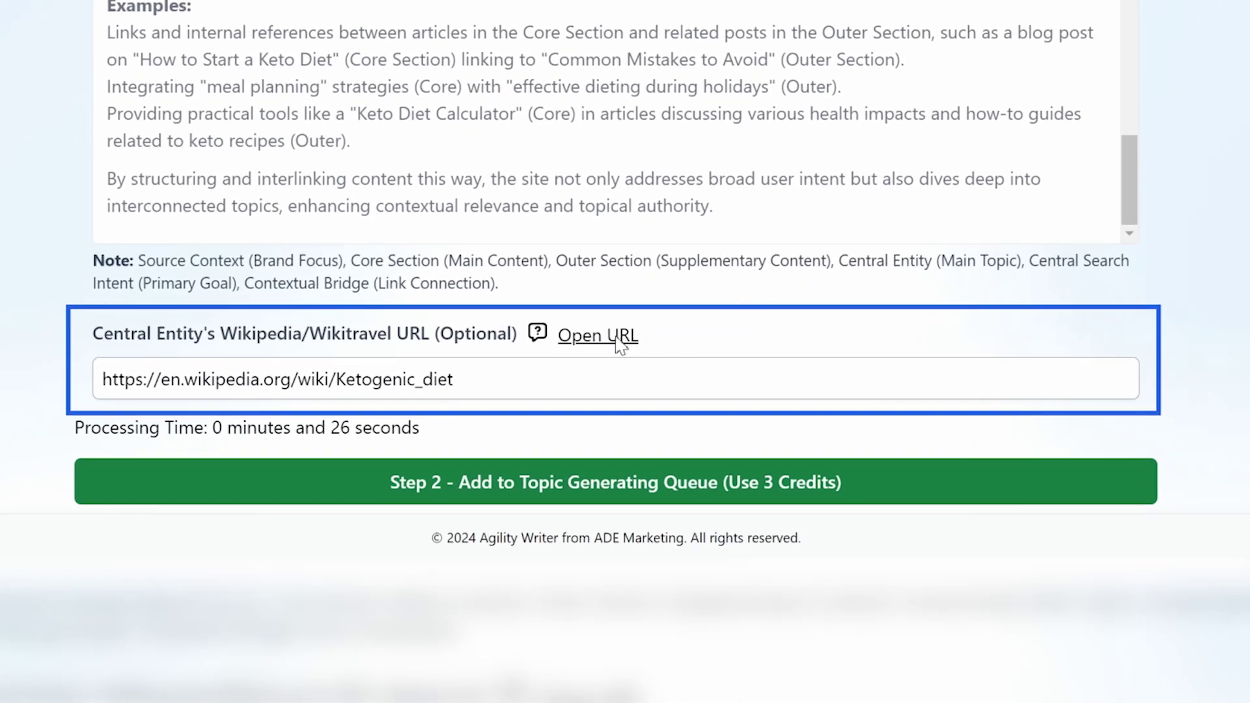
left_click(617, 343)
- Skim the Ketogenic diet Wikipedia article, then return to the Agility Writer tab
scroll(635, 521, "down", 10)
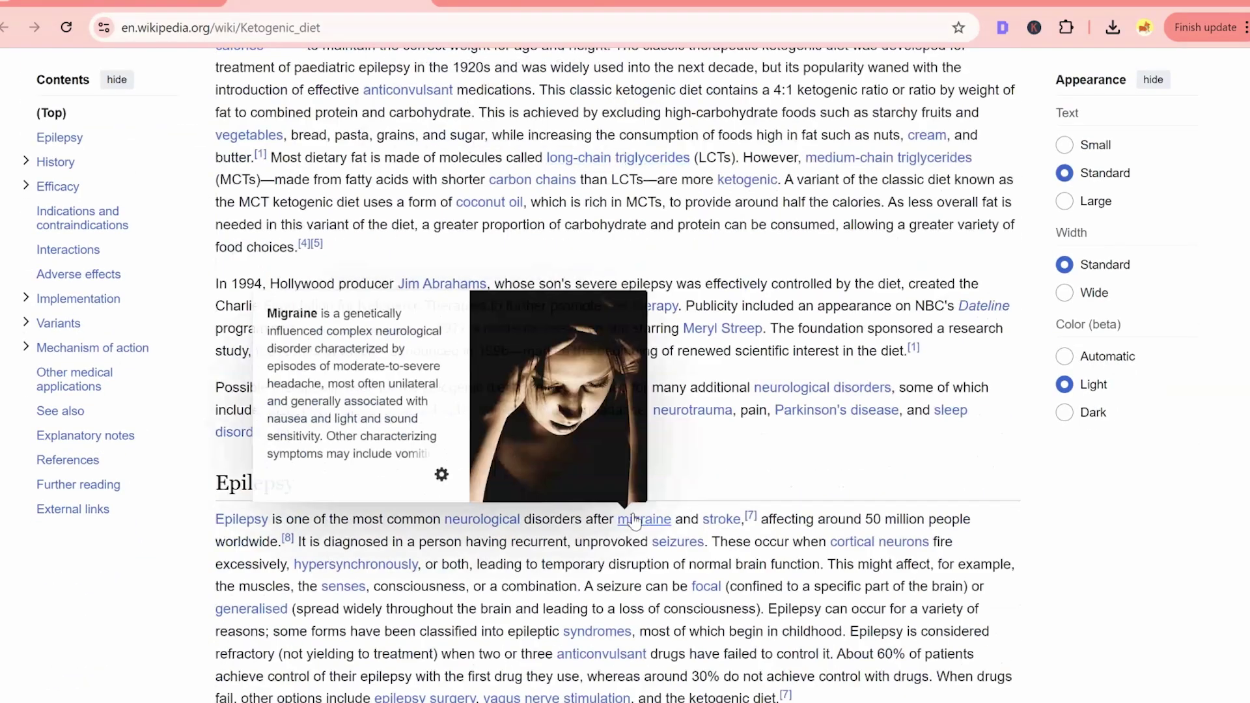
scroll(439, 310, "up", 9)
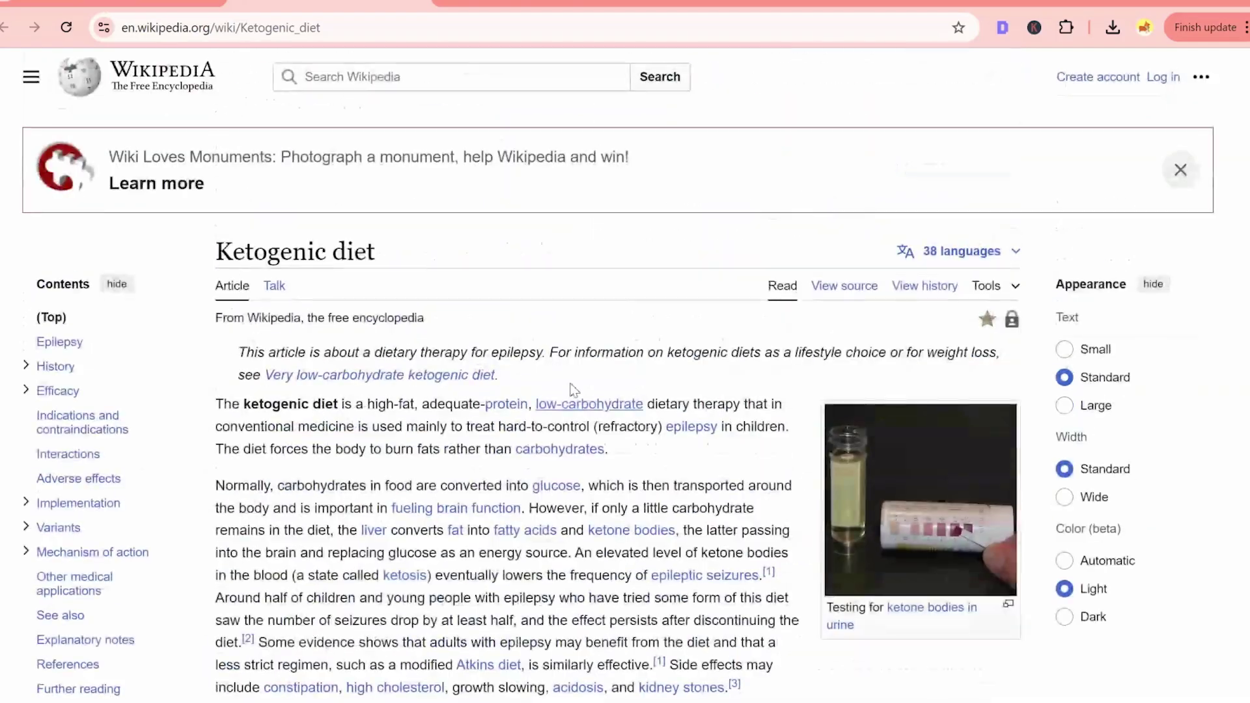
left_click(420, 4)
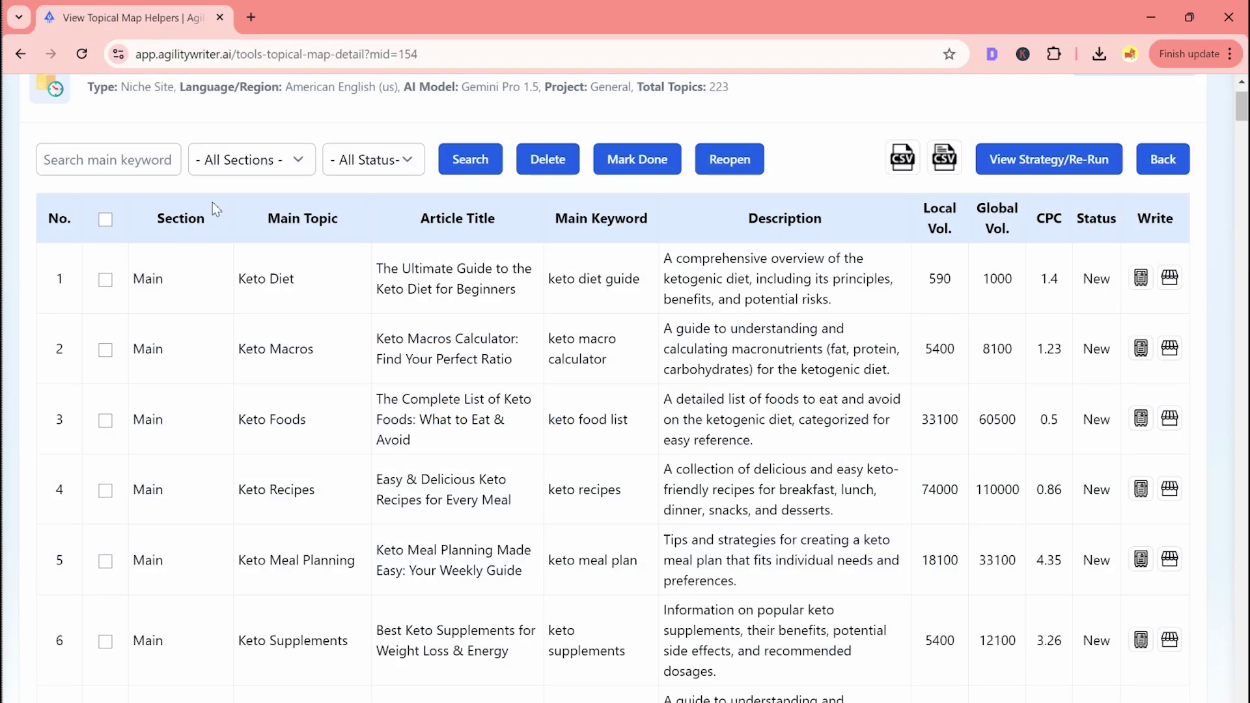
- Inspect the All Sections filter choices on the 223-topic map and leave it unchanged
left_click(244, 172)
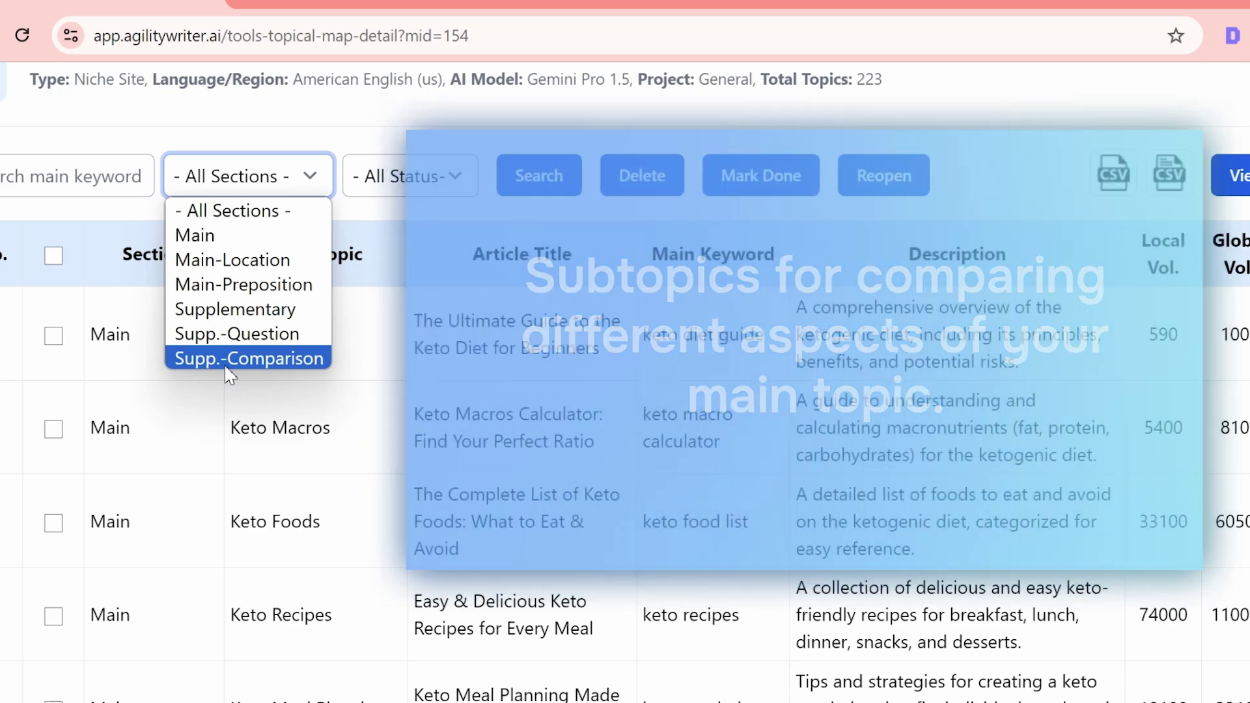
key("Escape")
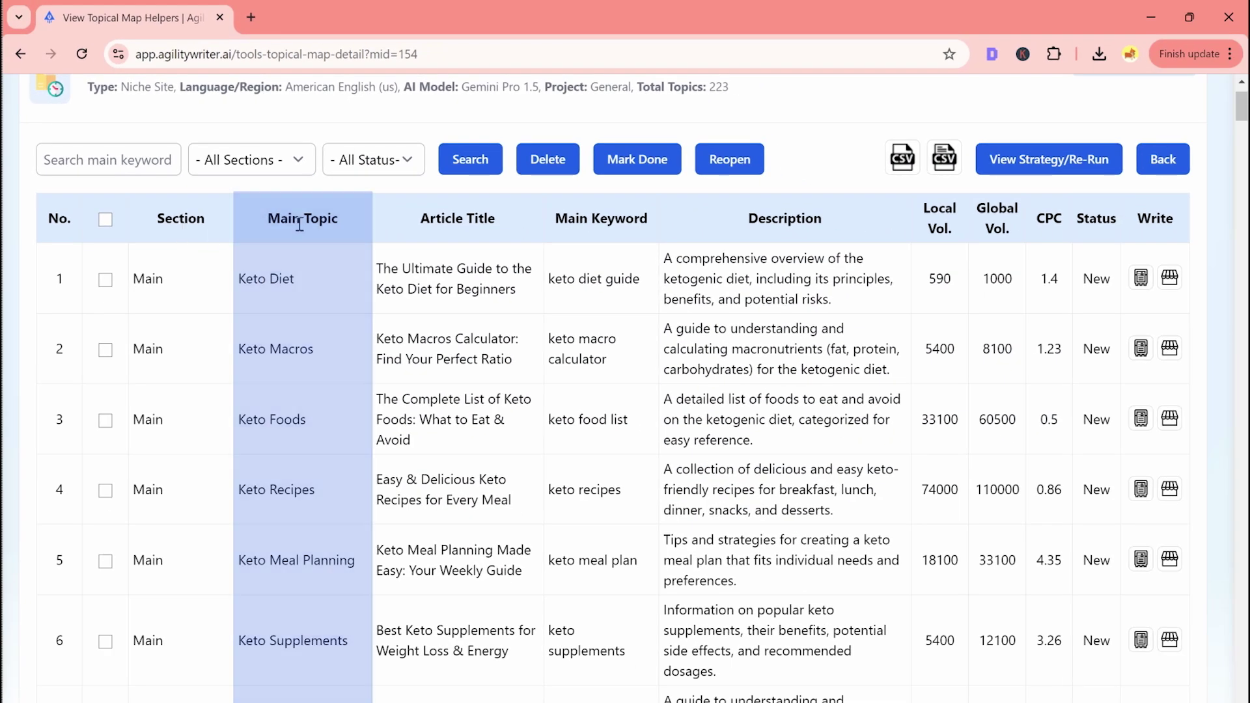
scroll(322, 324, "down", 1)
scroll(362, 283, "up", 2)
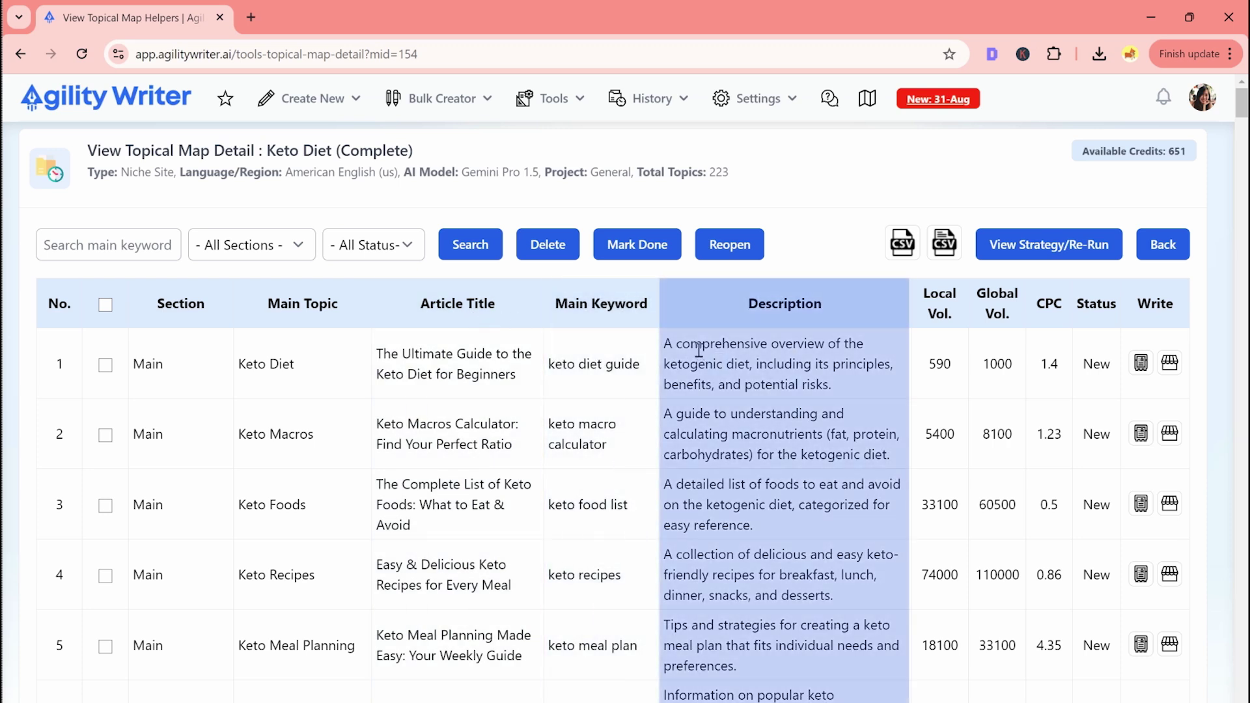
left_click_drag(691, 343, 828, 379)
left_click(850, 390)
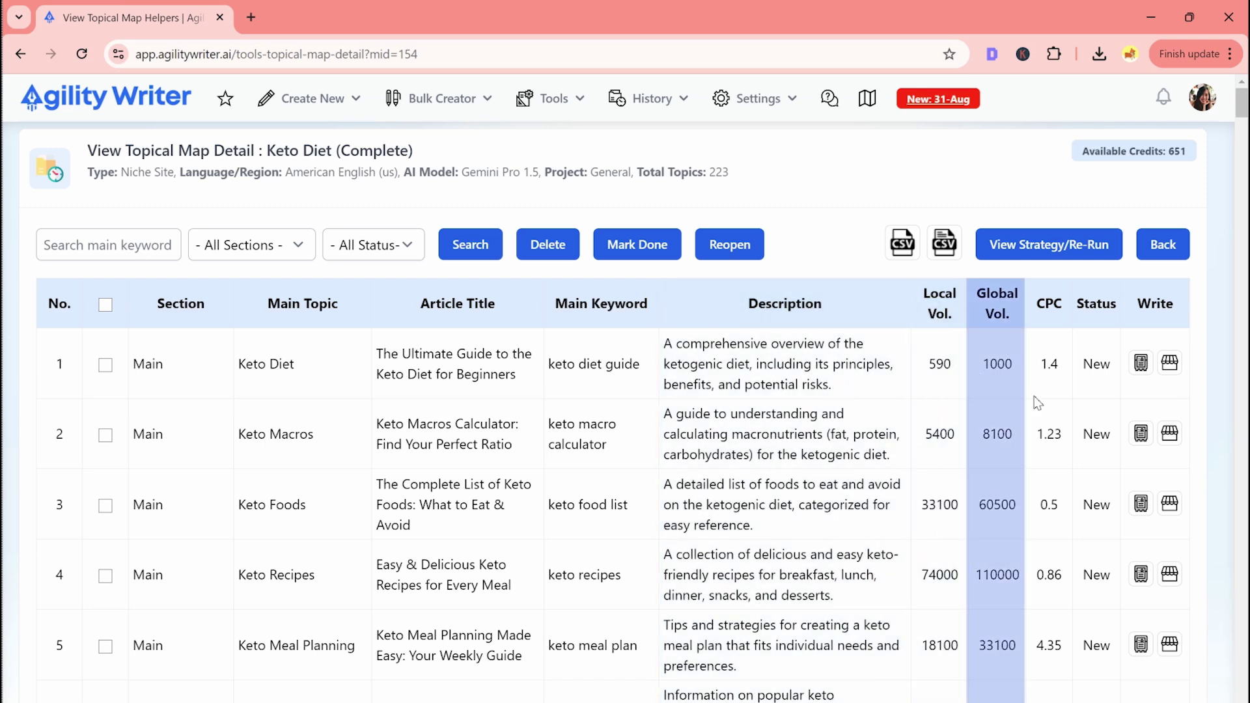
double_click(1054, 378)
double_click(1097, 366)
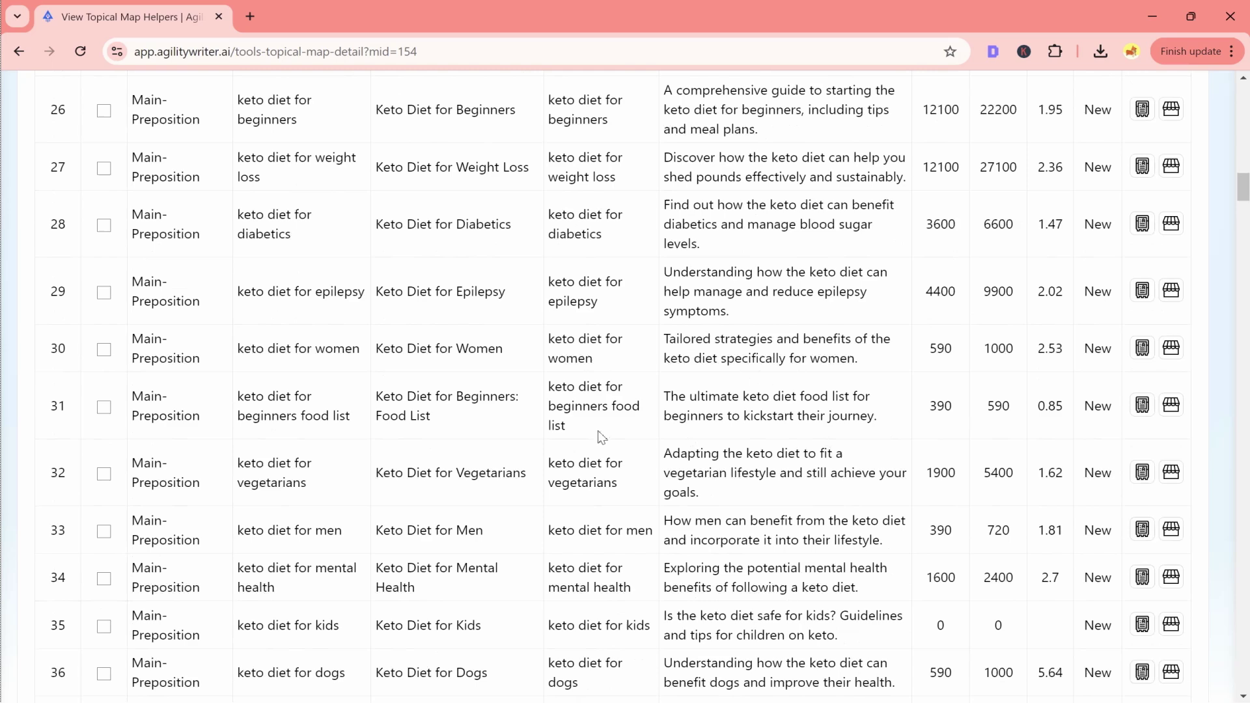
- Tick the duplicate Keto for Women and Keto for Men rows and delete them
scroll(611, 438, "down", 2)
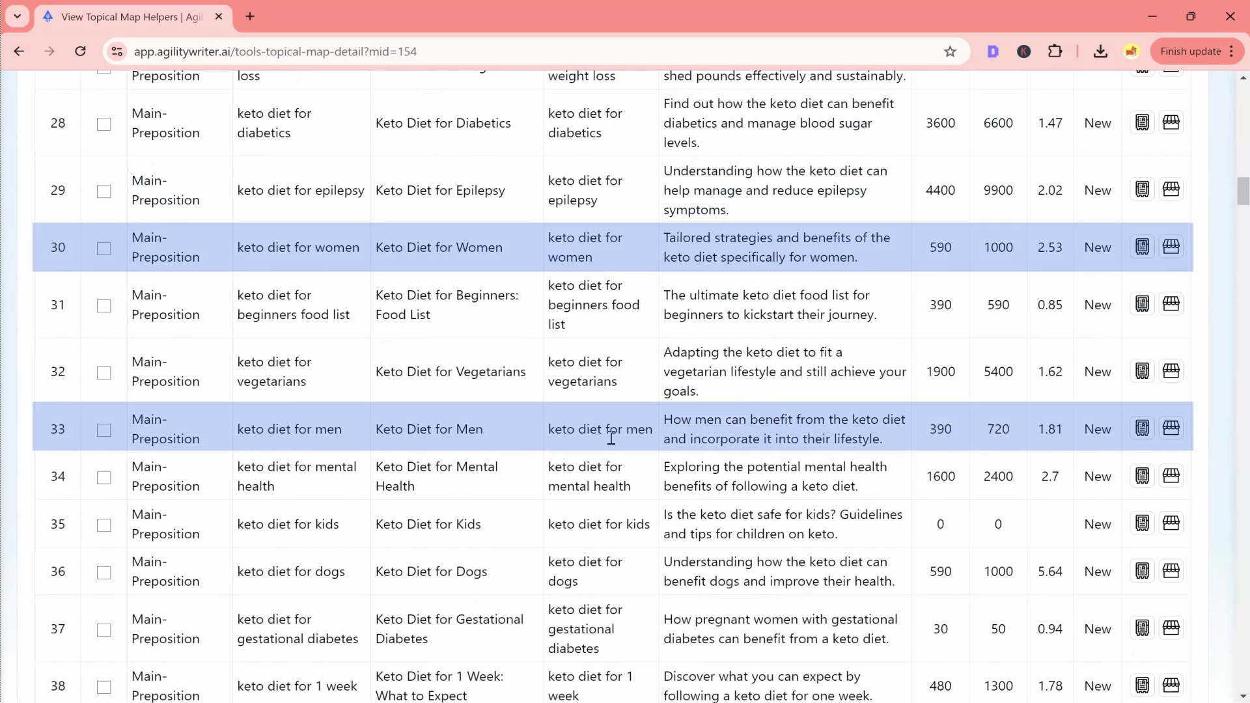
scroll(612, 438, "down", 20)
left_click_drag(590, 343, 624, 343)
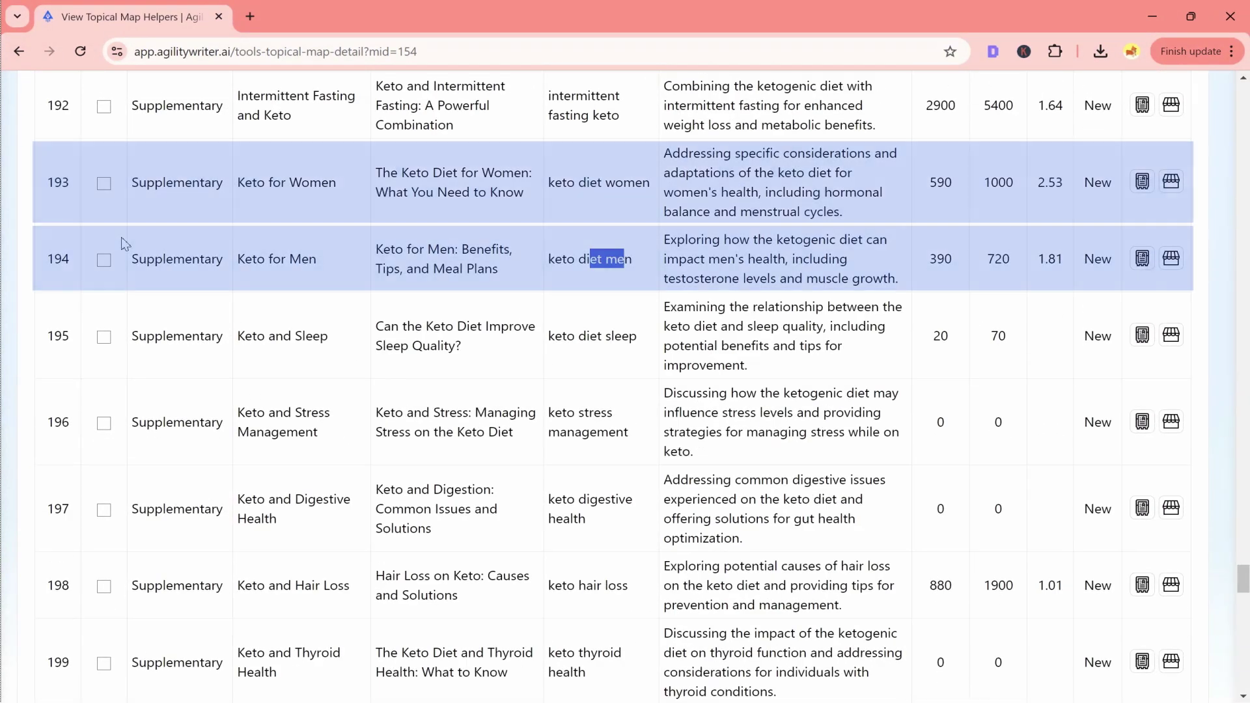
left_click(105, 260)
scroll(647, 410, "down", 2)
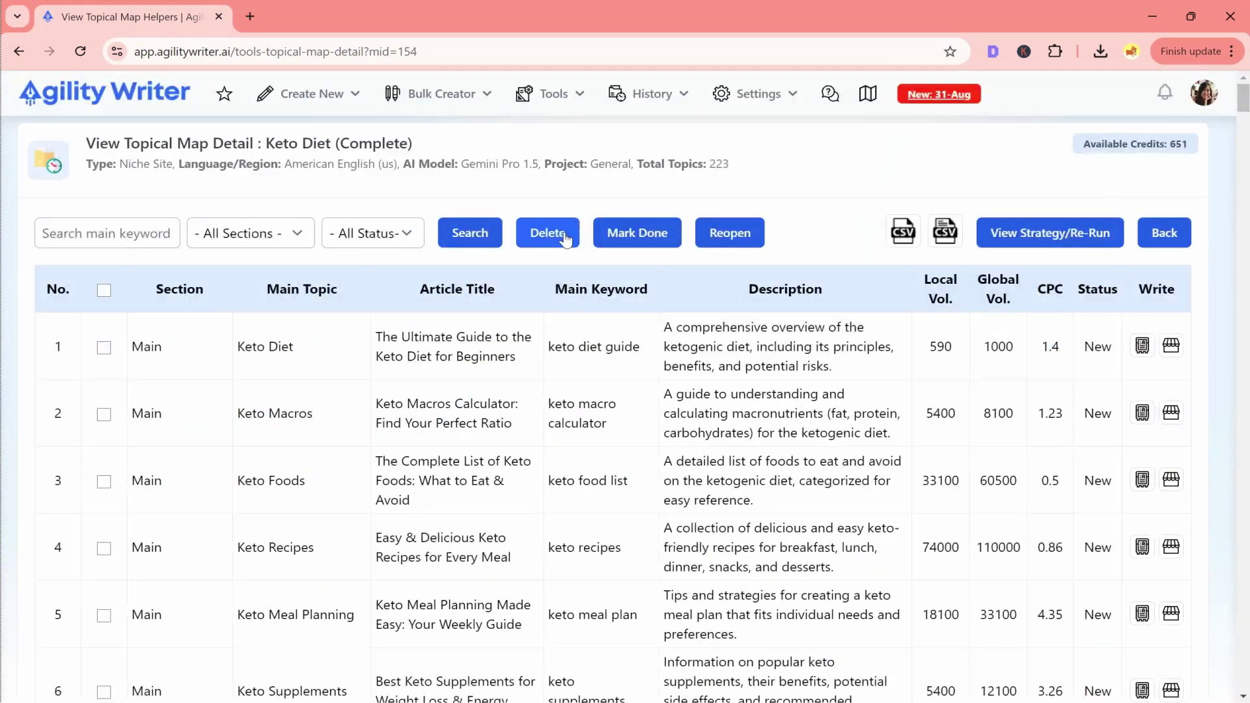
left_click(548, 233)
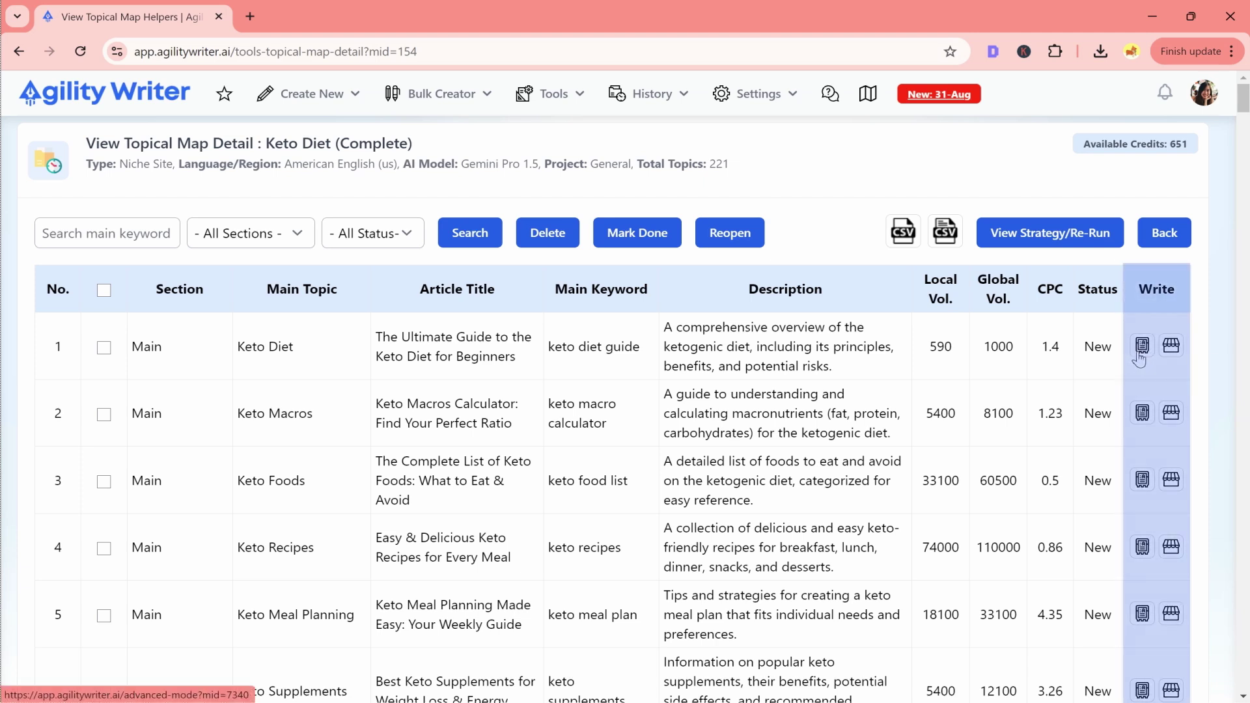
- Open the Keto Diet topic in the Advanced Mode article form and scroll through it
left_click(1141, 355)
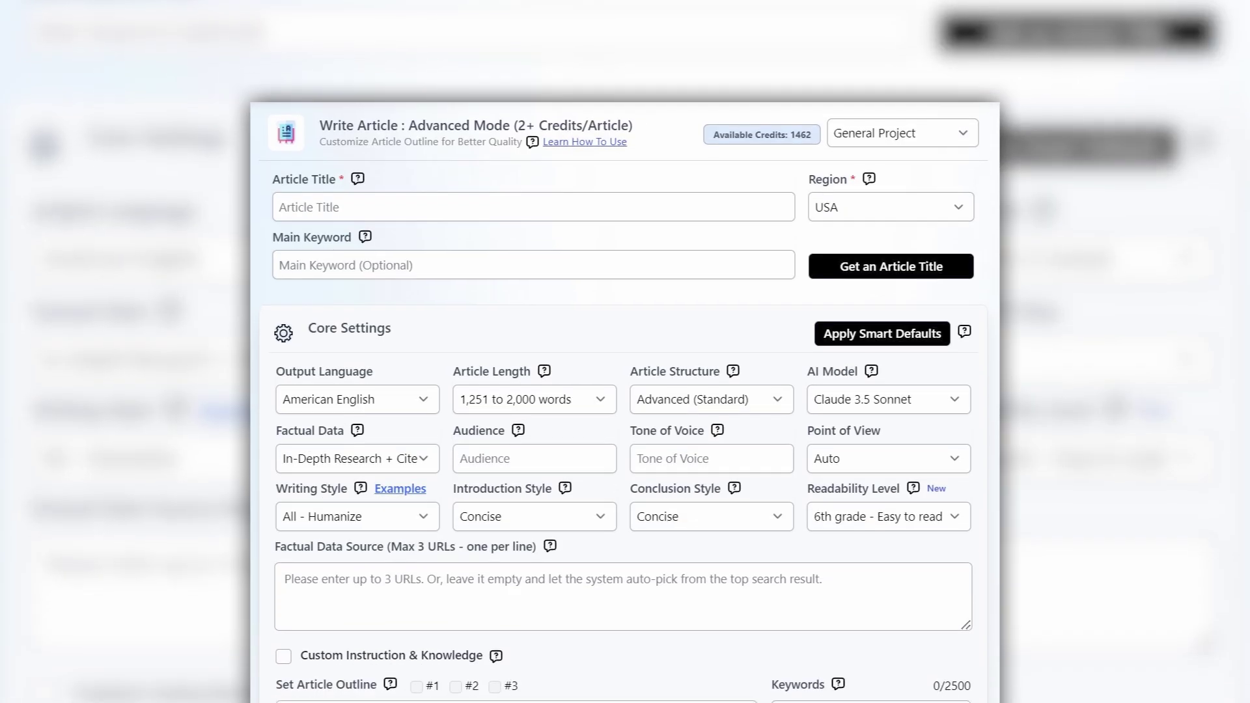
scroll(625, 391, "down", 2)
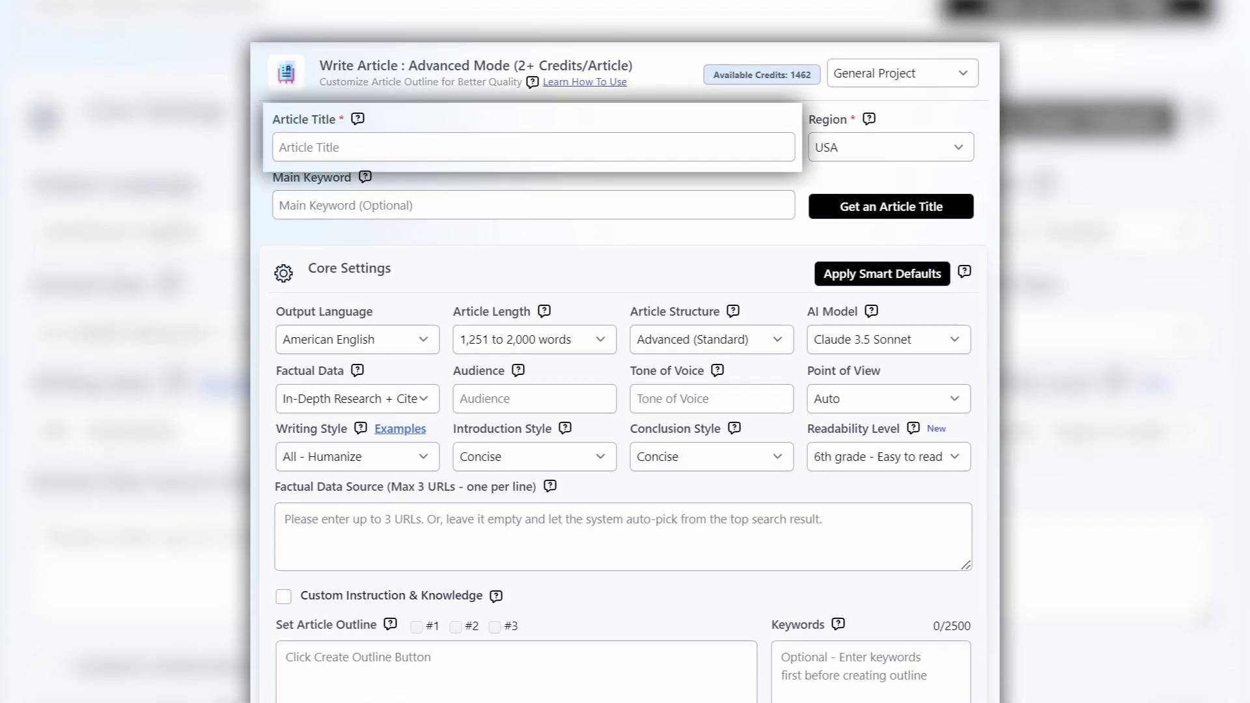
scroll(625, 391, "down", 3)
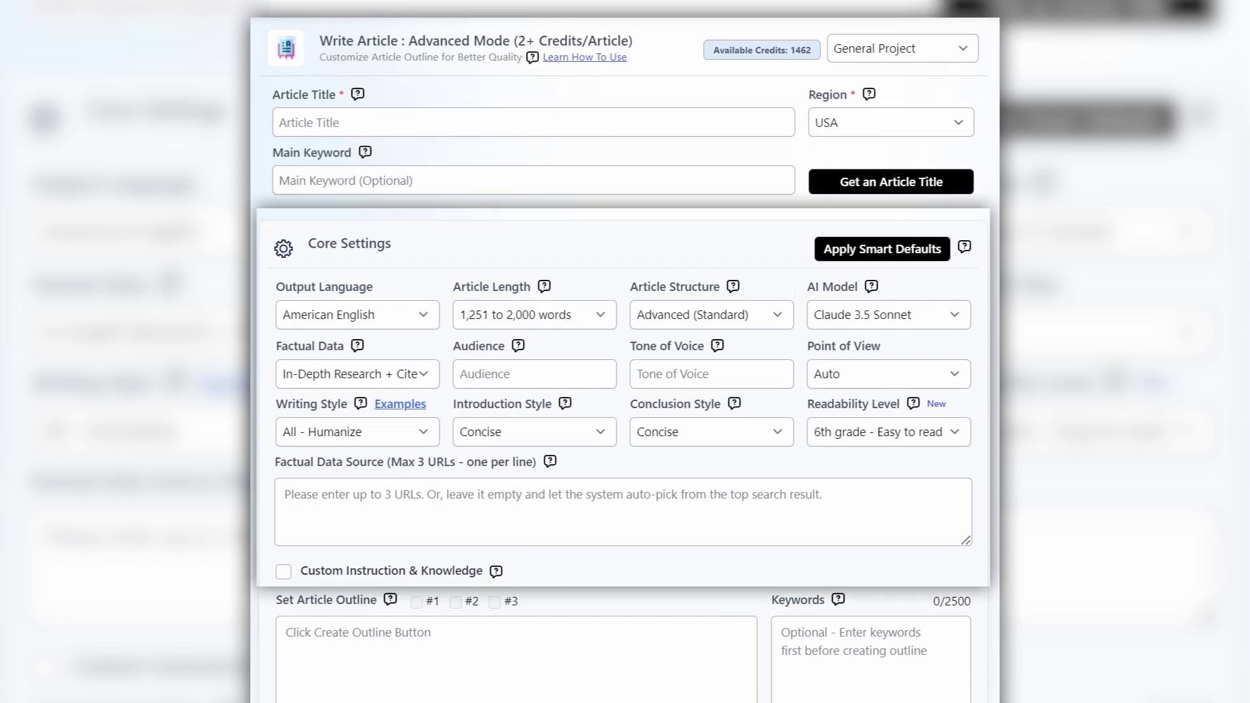
scroll(625, 351, "down", 10)
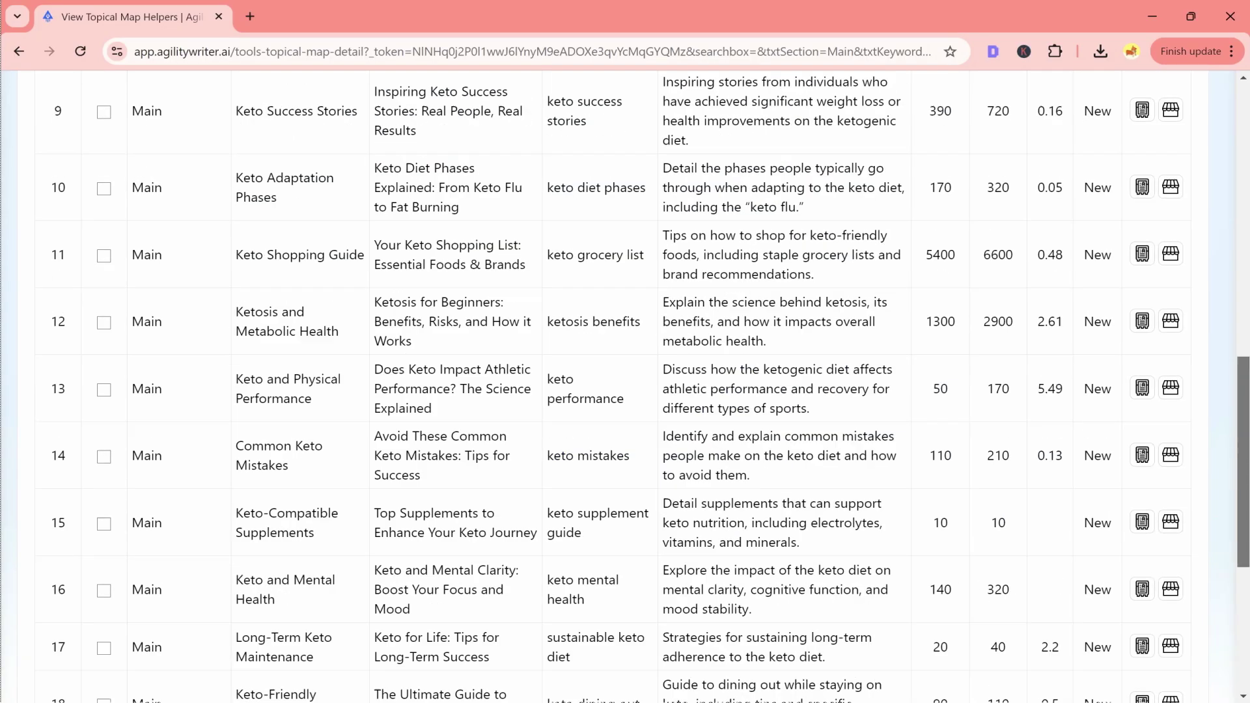
scroll(625, 390, "up", 10)
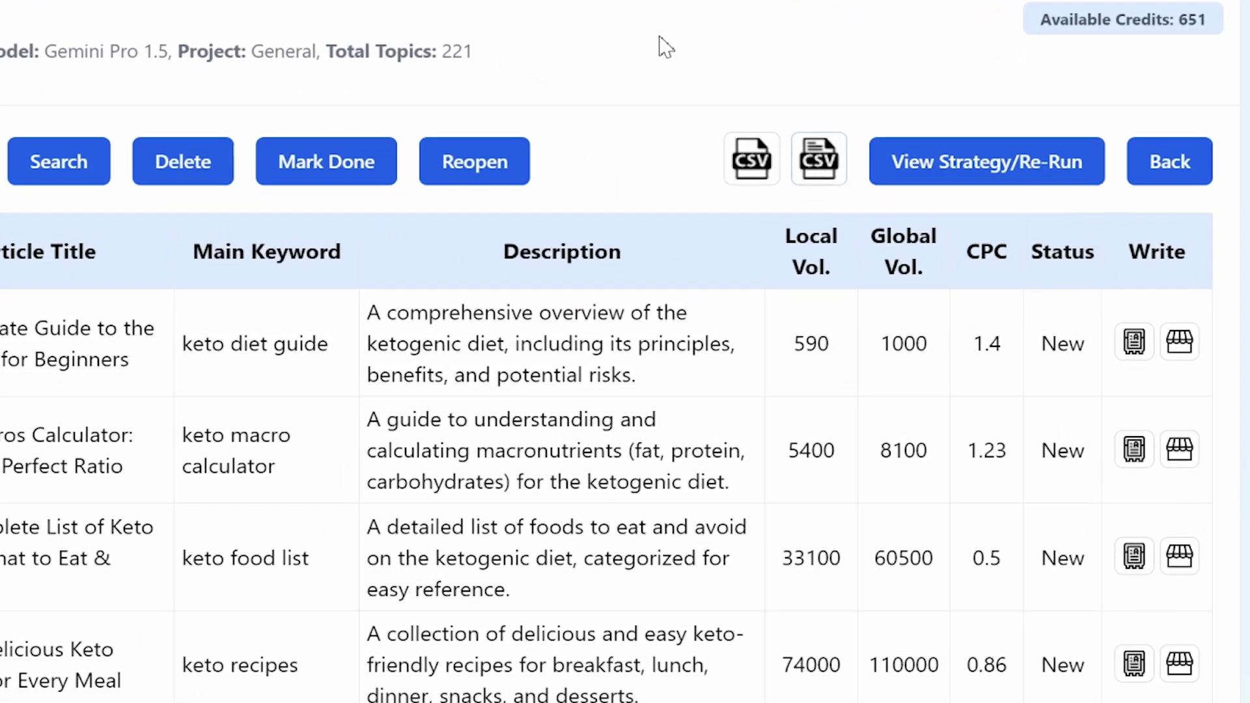
- Start Bulk Advanced Mode with articles based on an uploaded CSV
mouse_move(299, 22)
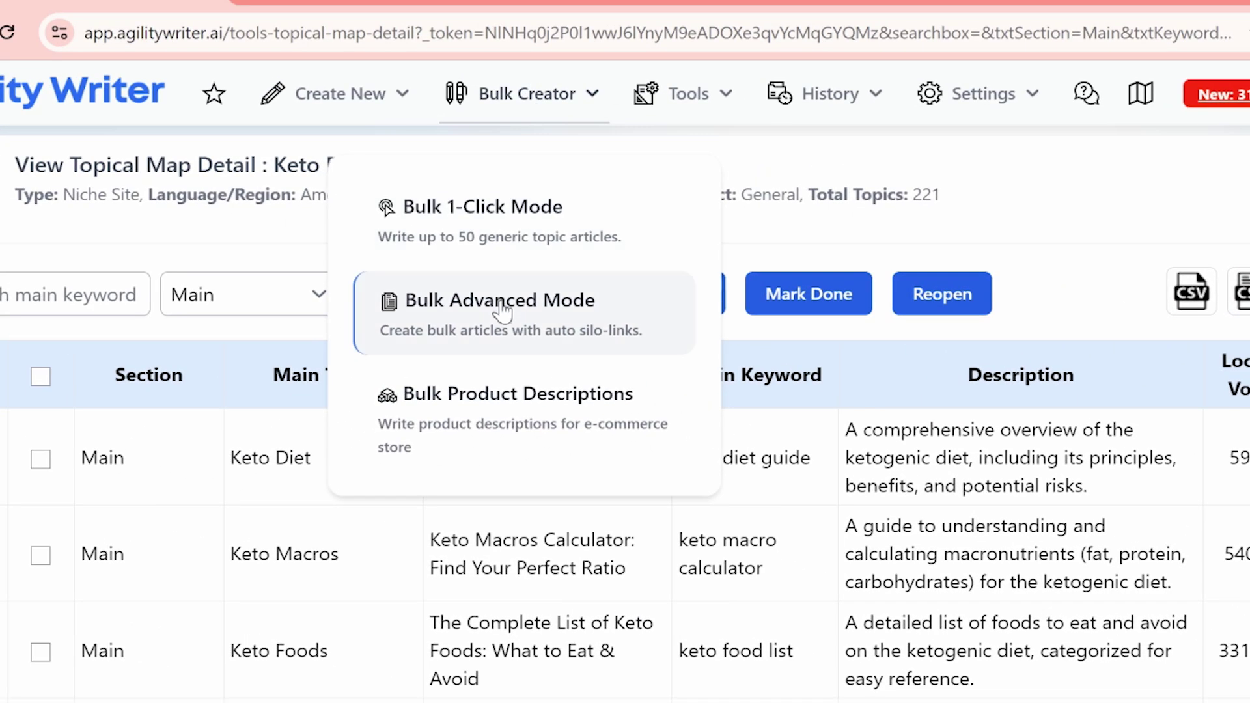
left_click(502, 306)
left_click(737, 330)
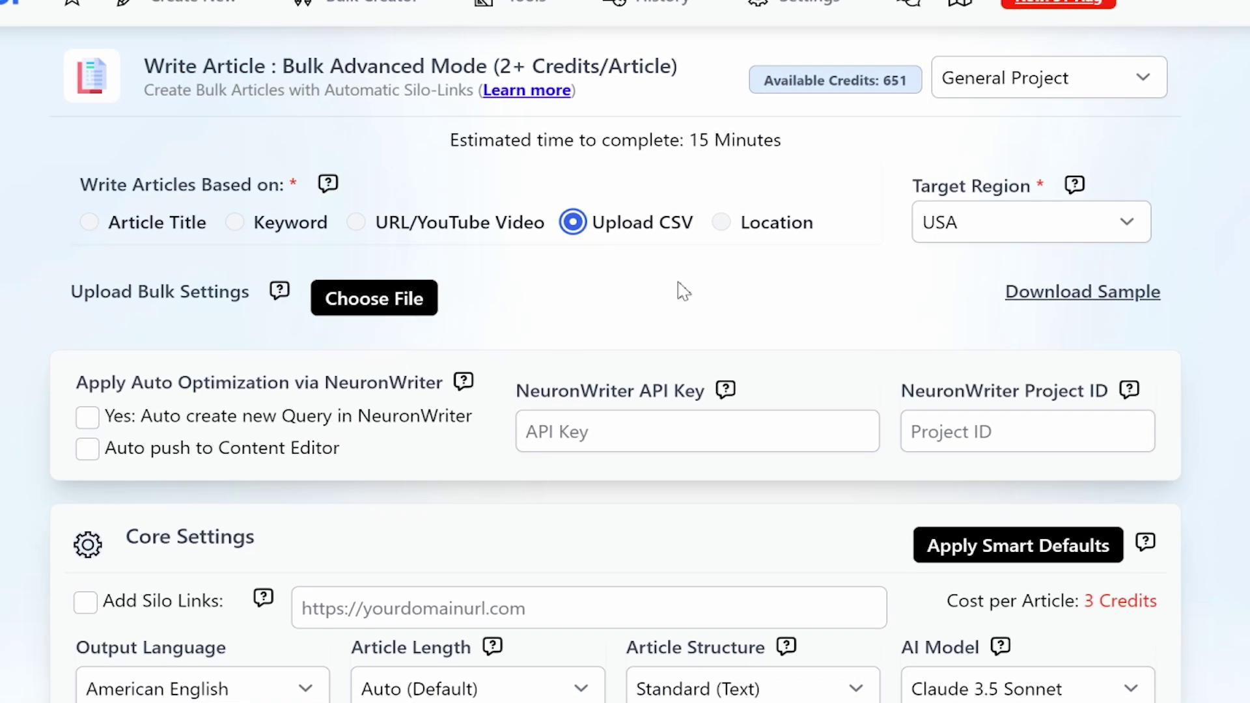